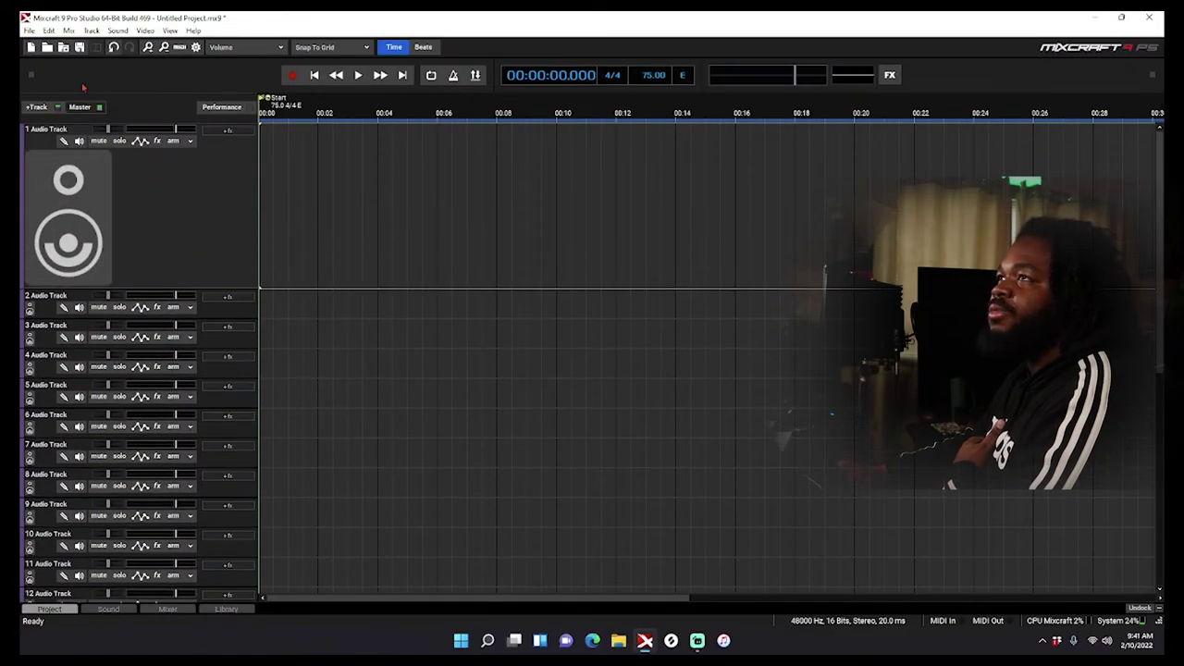
- Open the File menu in Mixcraft's menu bar
left_click(28, 31)
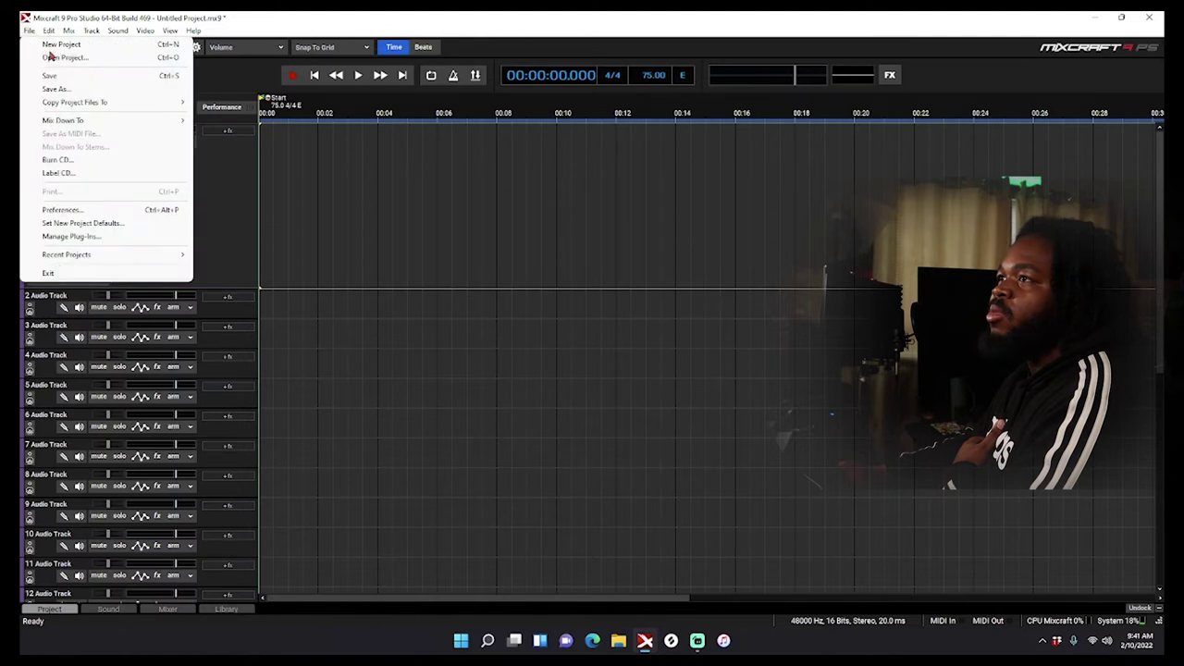
- Choose Manage Plug-Ins… to open the dialog listing 138 plug-ins and three collections
left_click(79, 237)
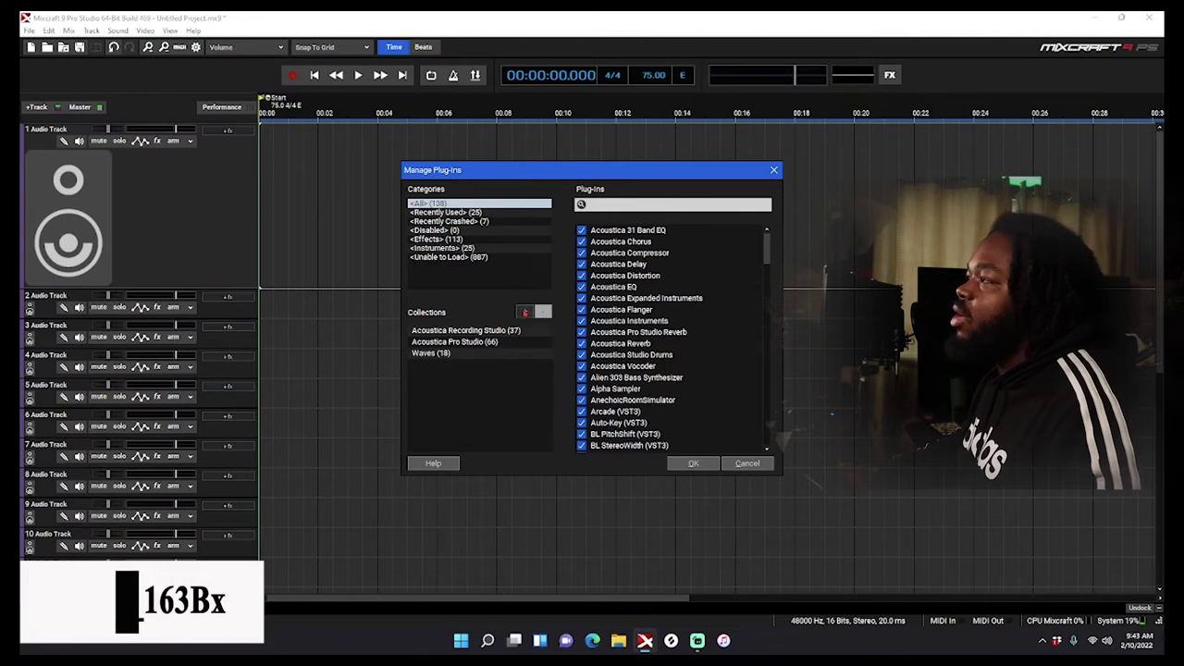
left_click(523, 312)
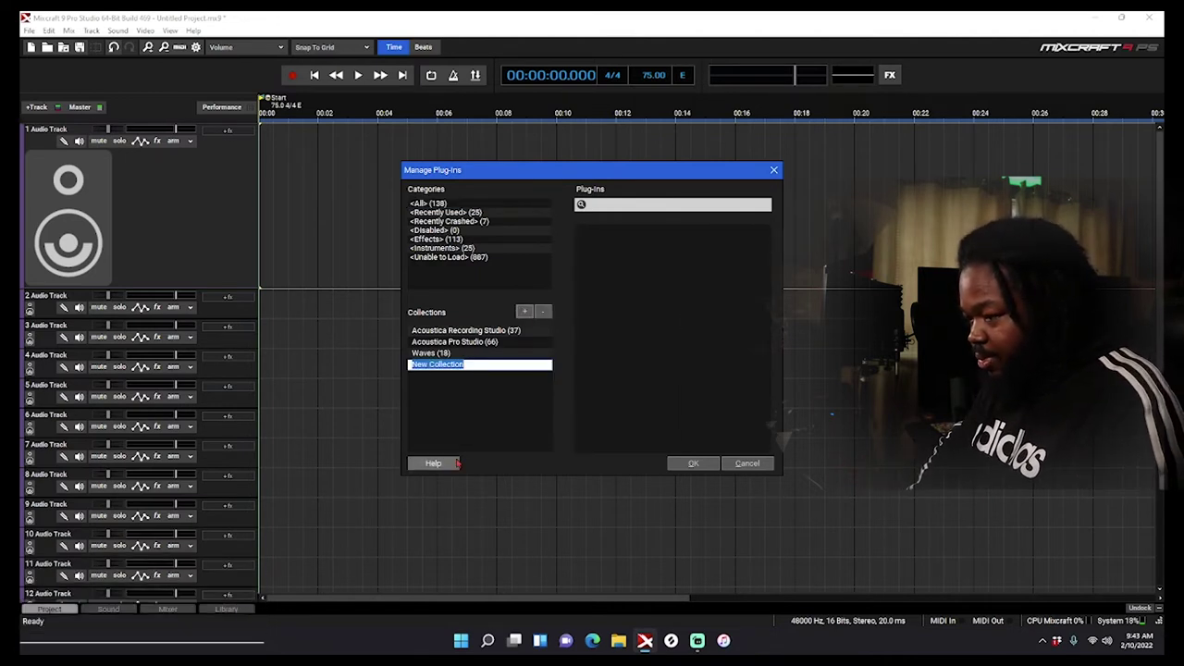
- Name the new collection 'Vocal Chain' and show all 138 plug-ins again
type("Vocal Chain")
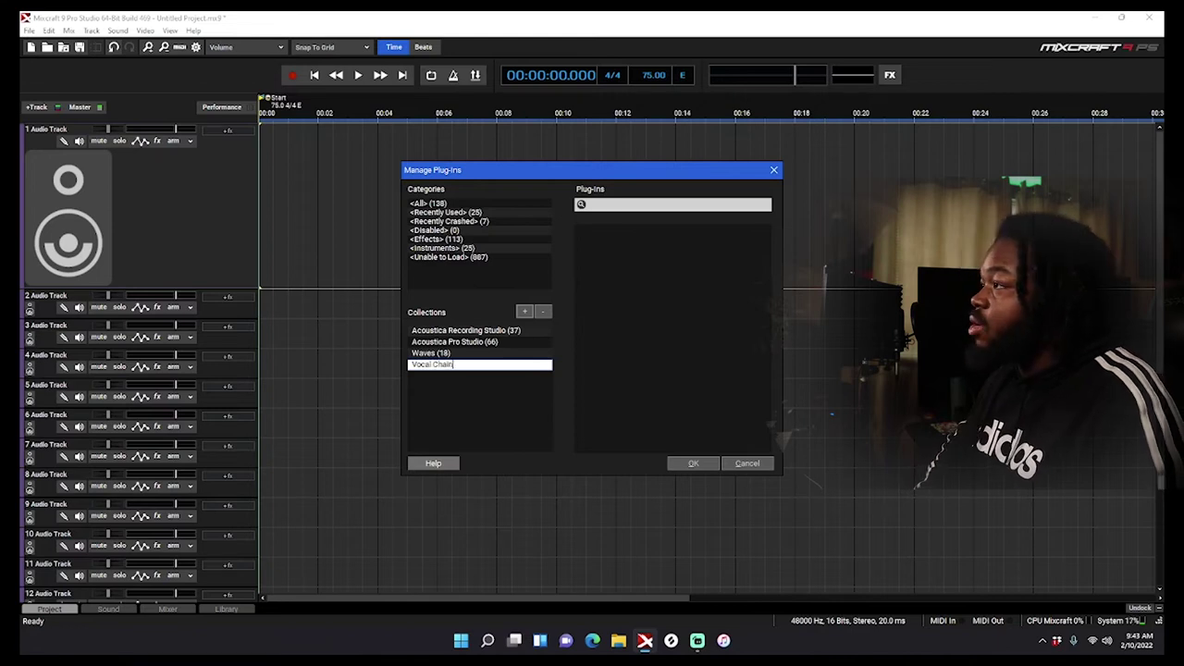
key("Return")
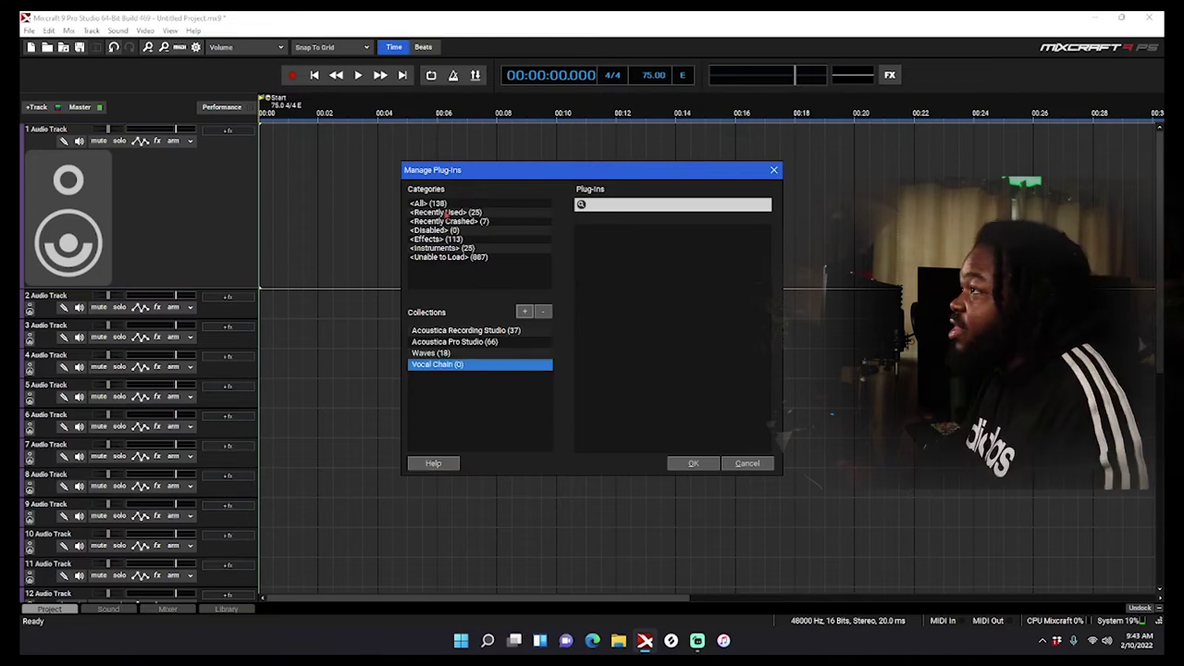
left_click(451, 204)
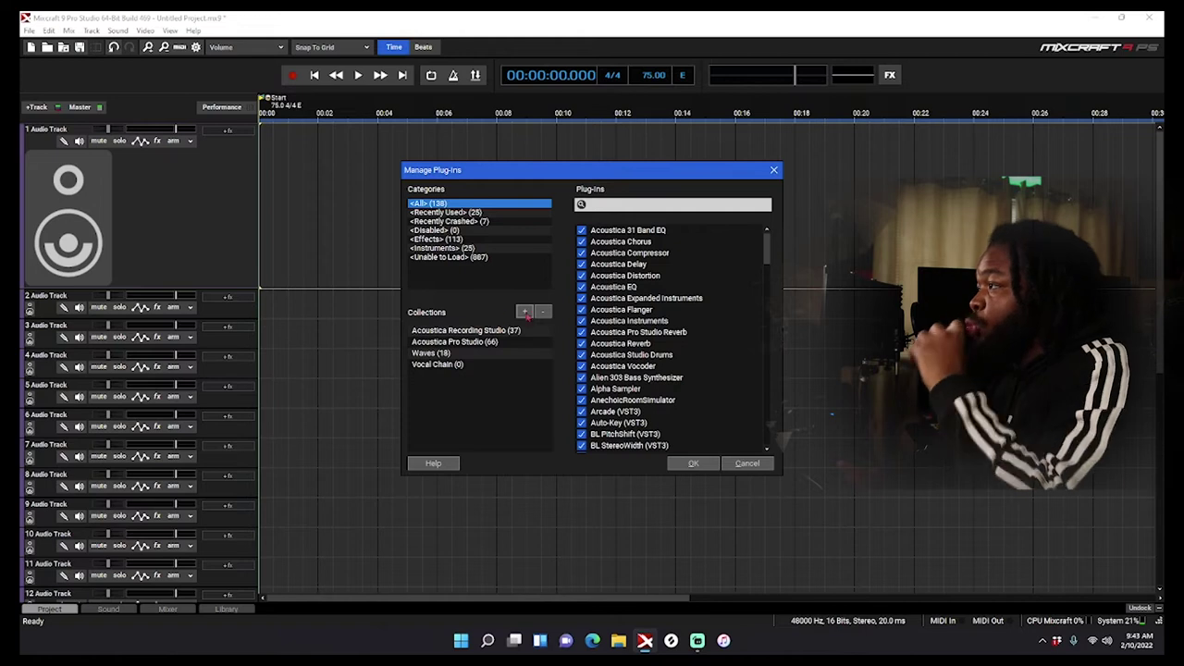
- Find Classic Compressor in the plug-in list and bring up its collection options
scroll(695, 327, "down", 4)
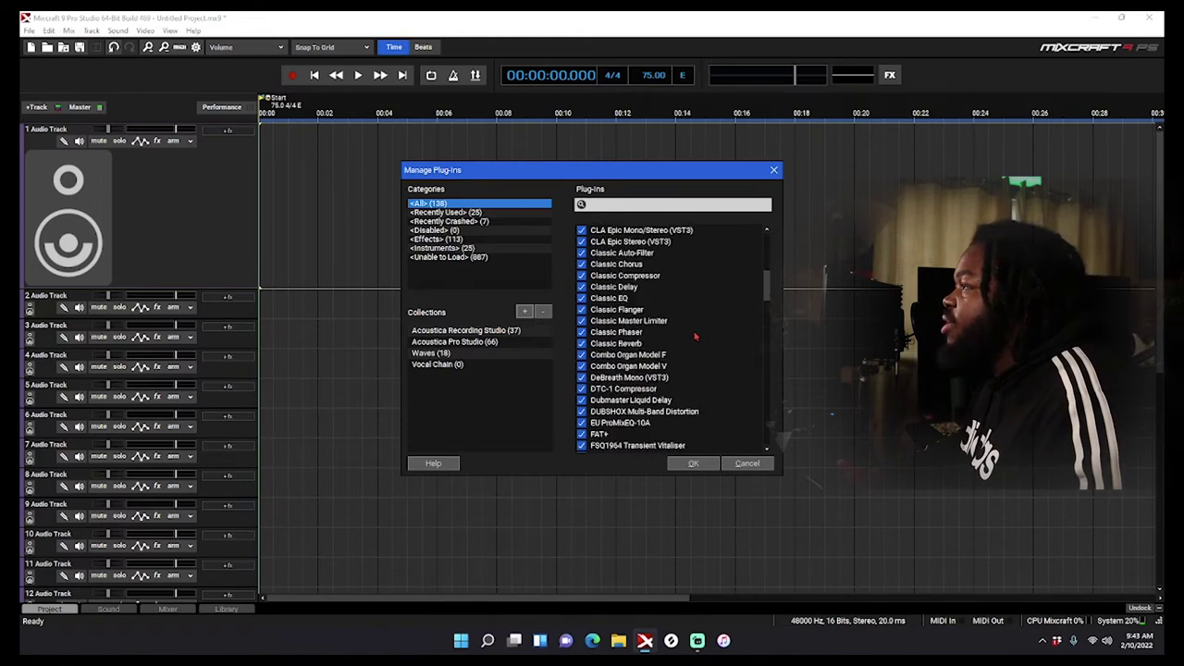
scroll(698, 341, "up", 10)
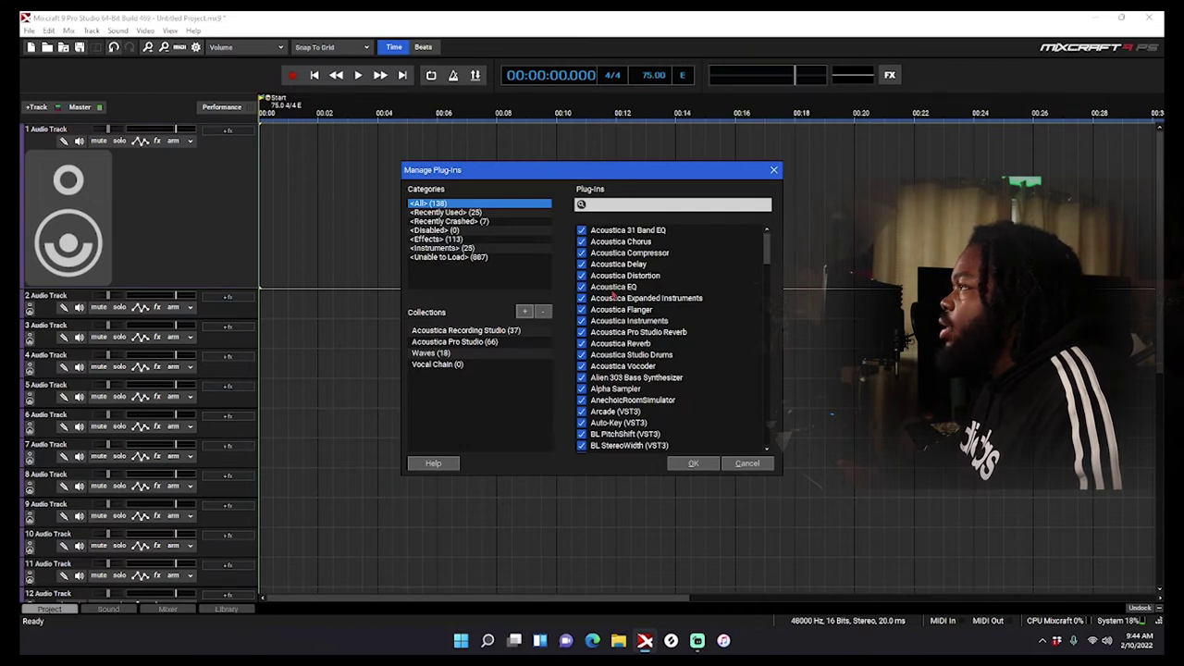
scroll(679, 278, "down", 6)
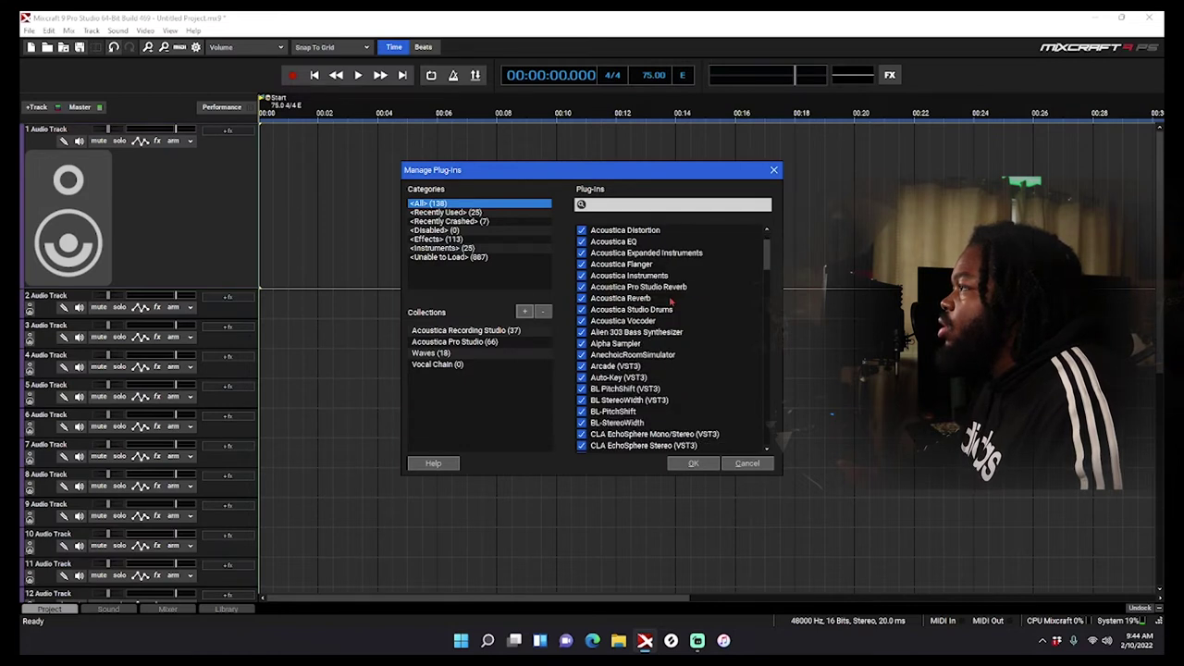
right_click(619, 322)
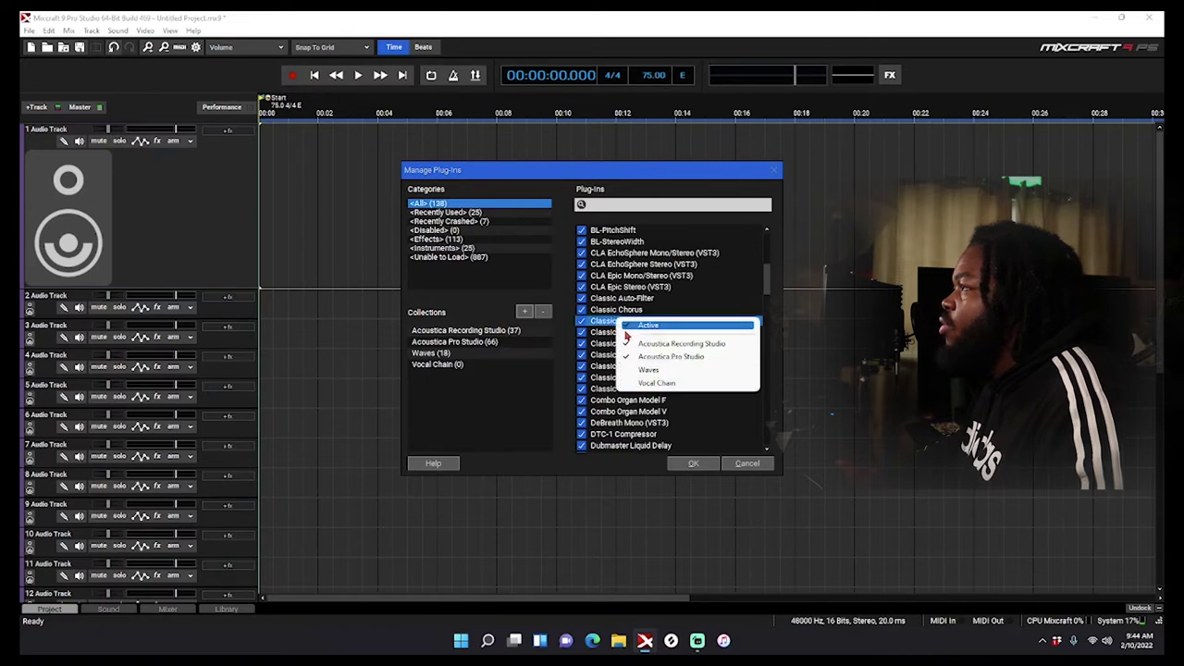
left_click(518, 359)
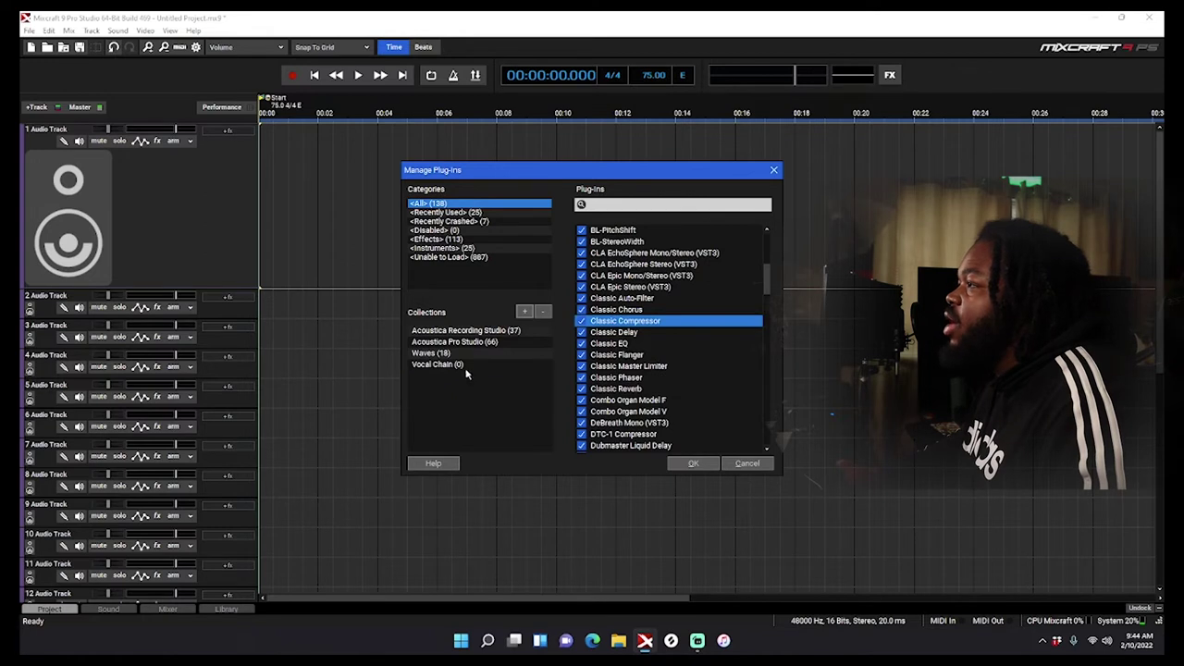
left_click(521, 355)
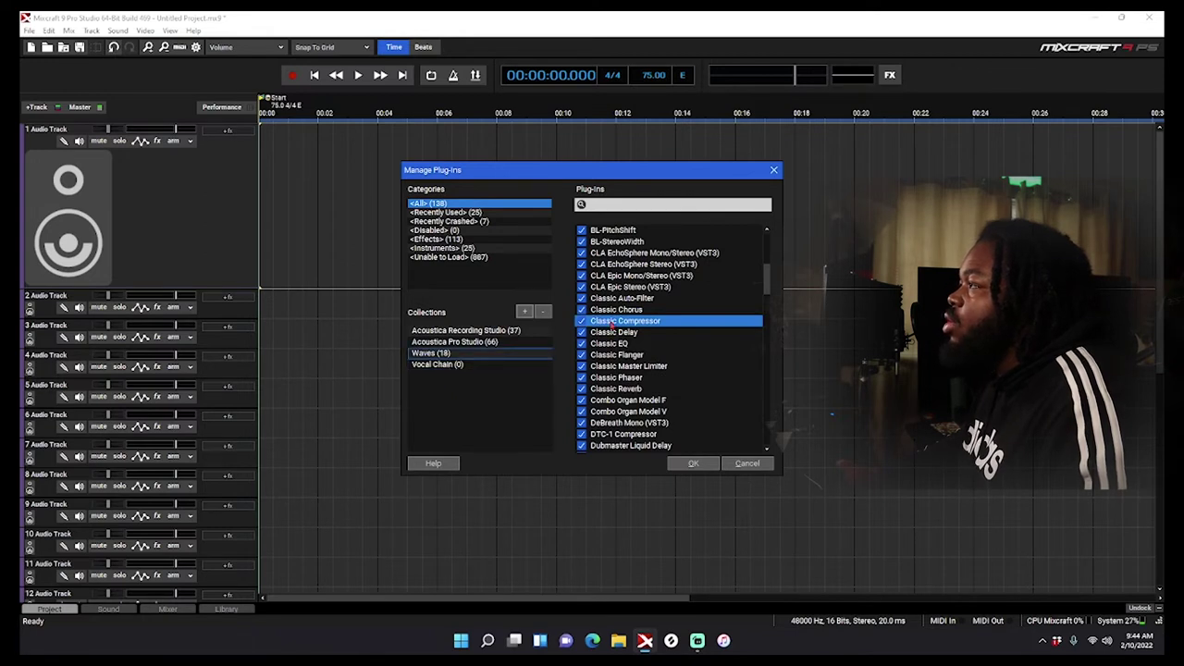
right_click(611, 323)
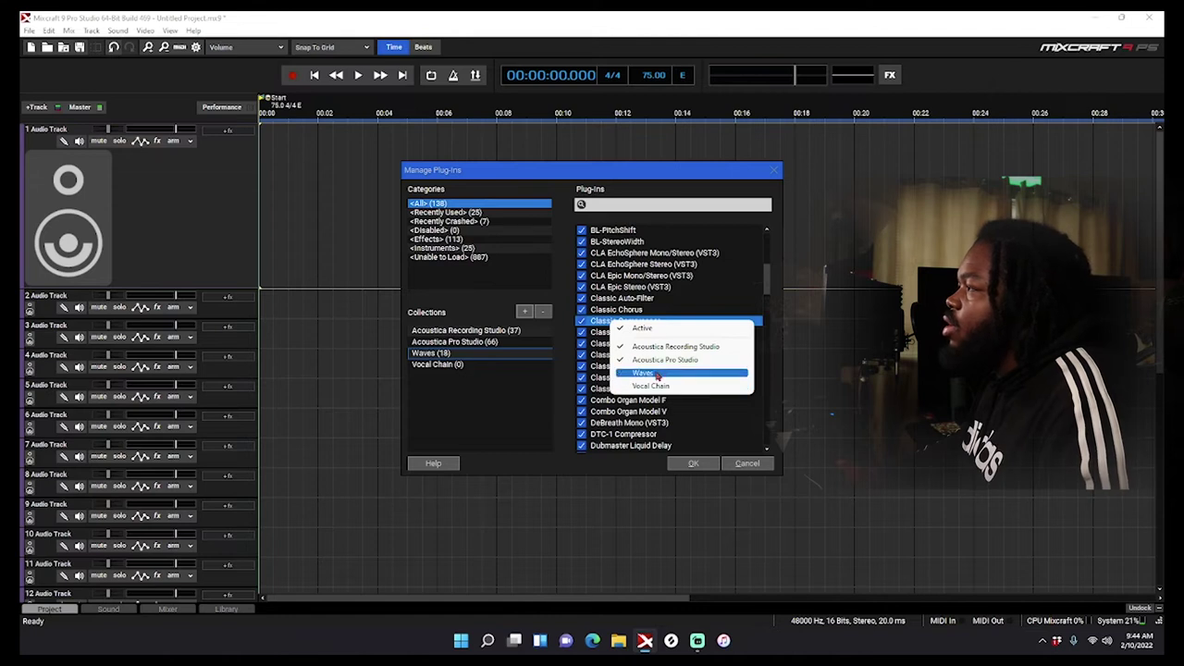
left_click(653, 386)
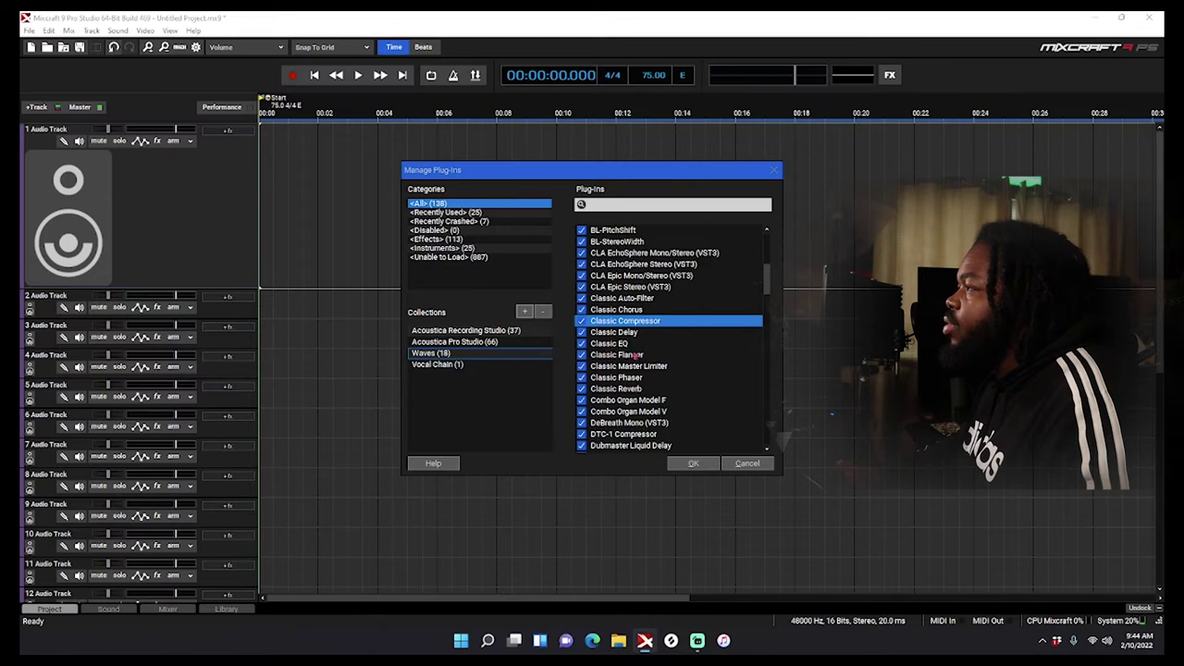
scroll(660, 274, "up", 6)
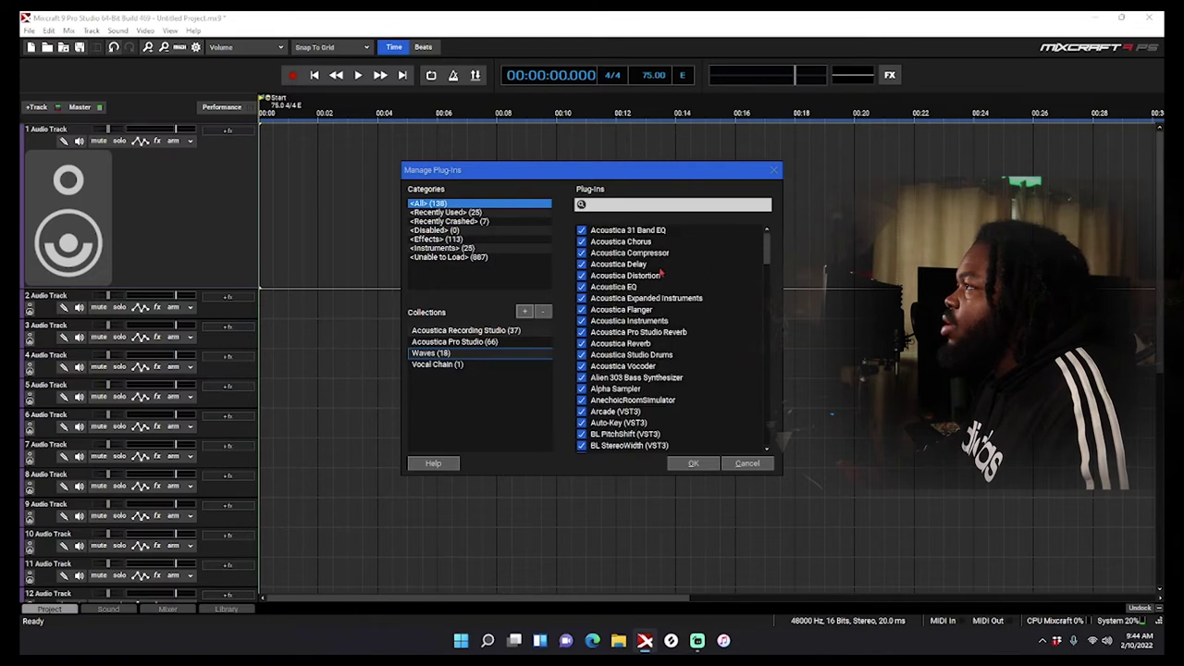
right_click(610, 290)
left_click(655, 347)
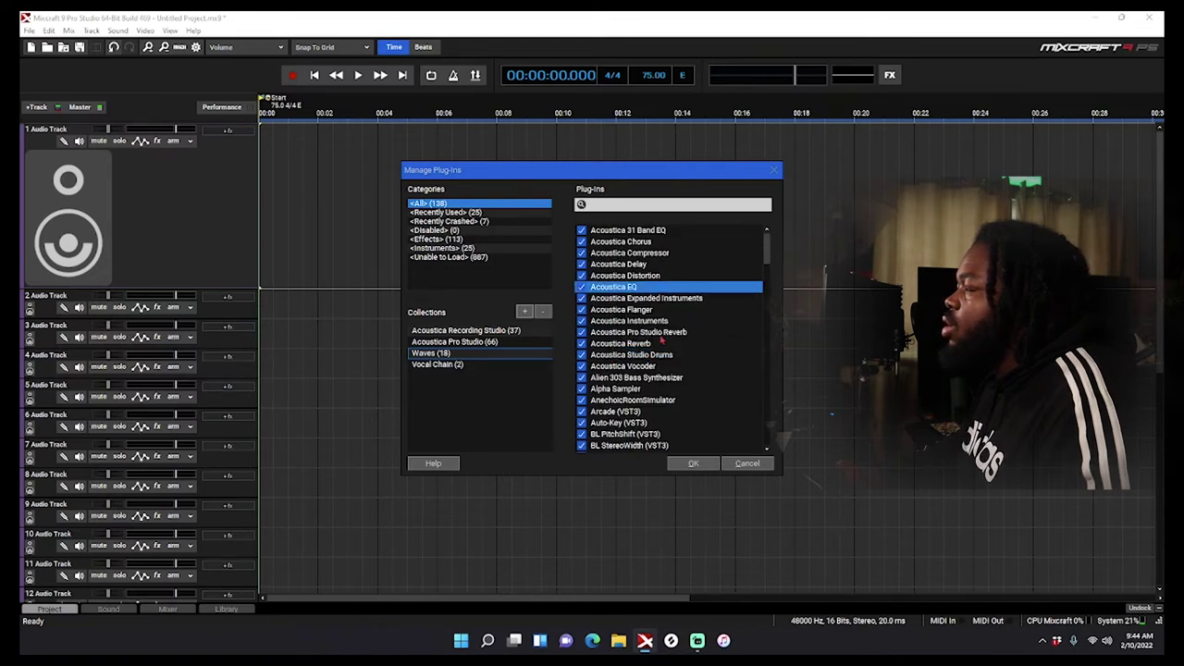
scroll(660, 340, "down", 10)
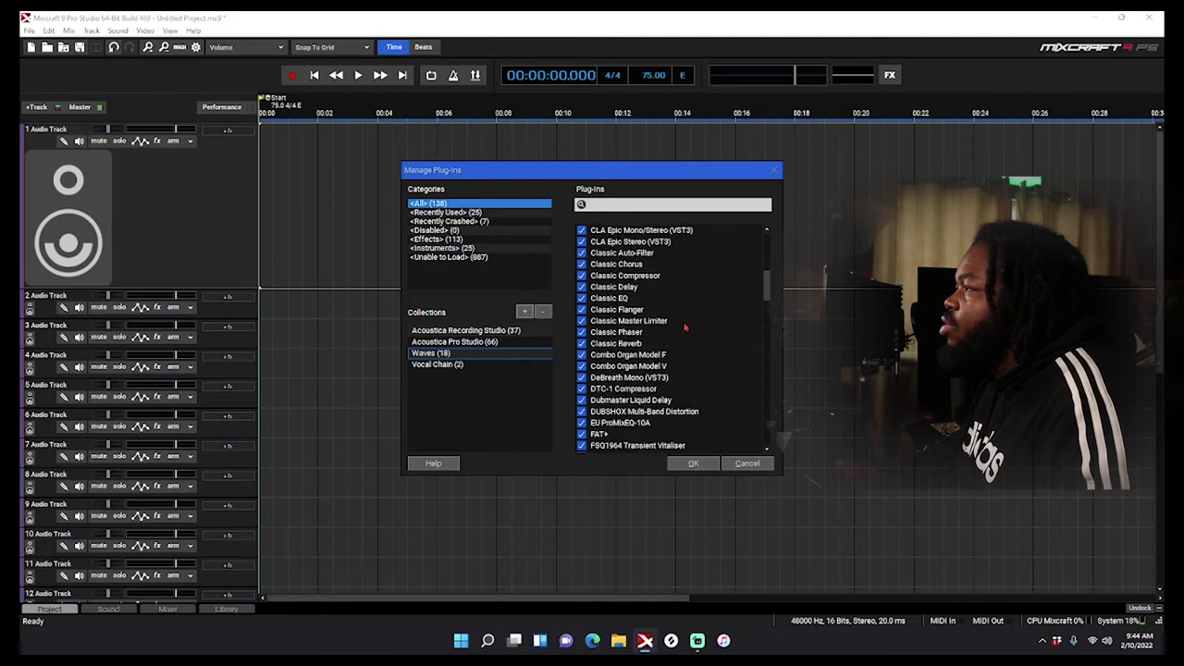
scroll(685, 326, "down", 4)
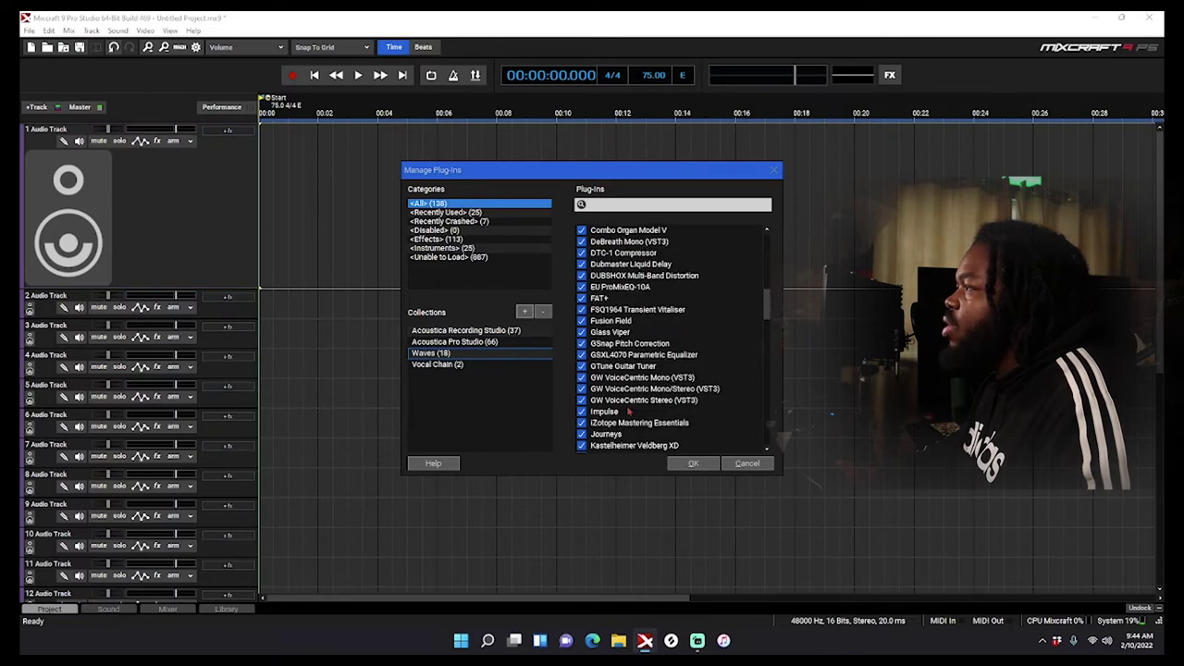
right_click(643, 382)
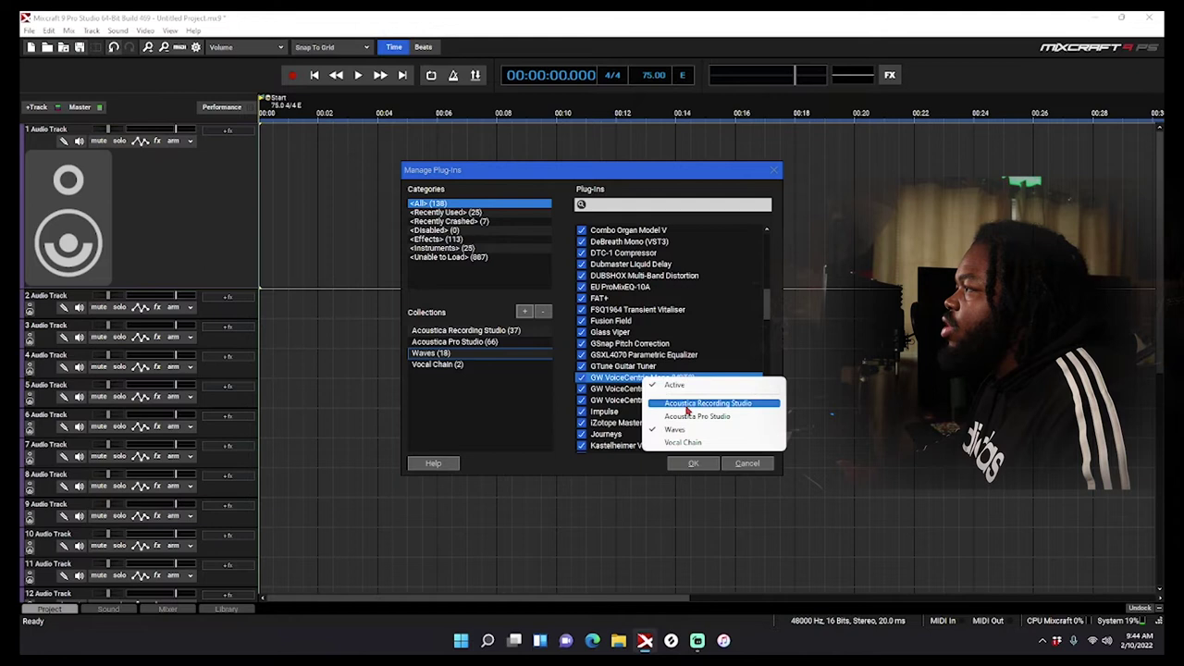
left_click(685, 442)
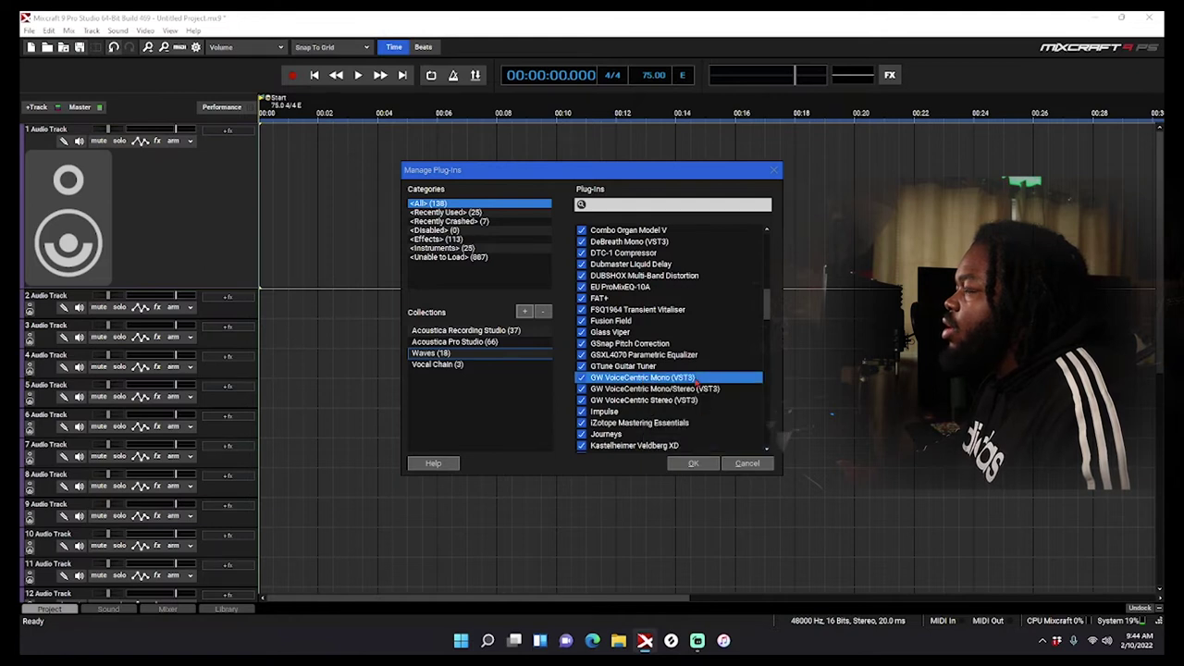
scroll(680, 371, "down", 3)
scroll(675, 366, "up", 4)
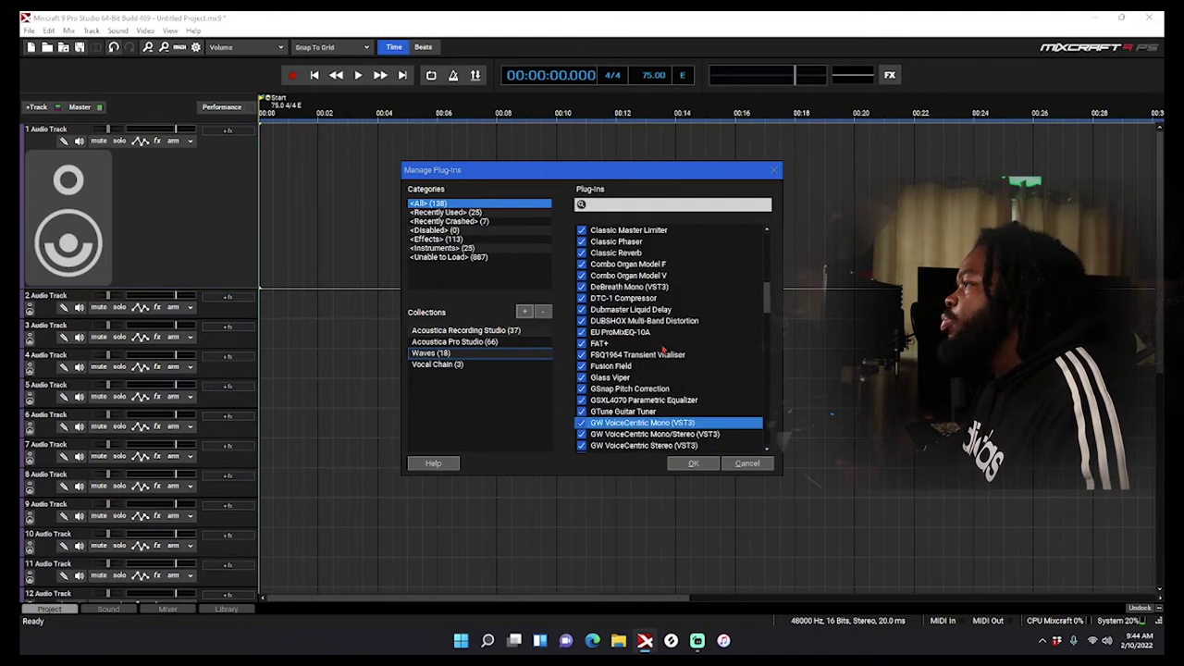
scroll(666, 351, "down", 4)
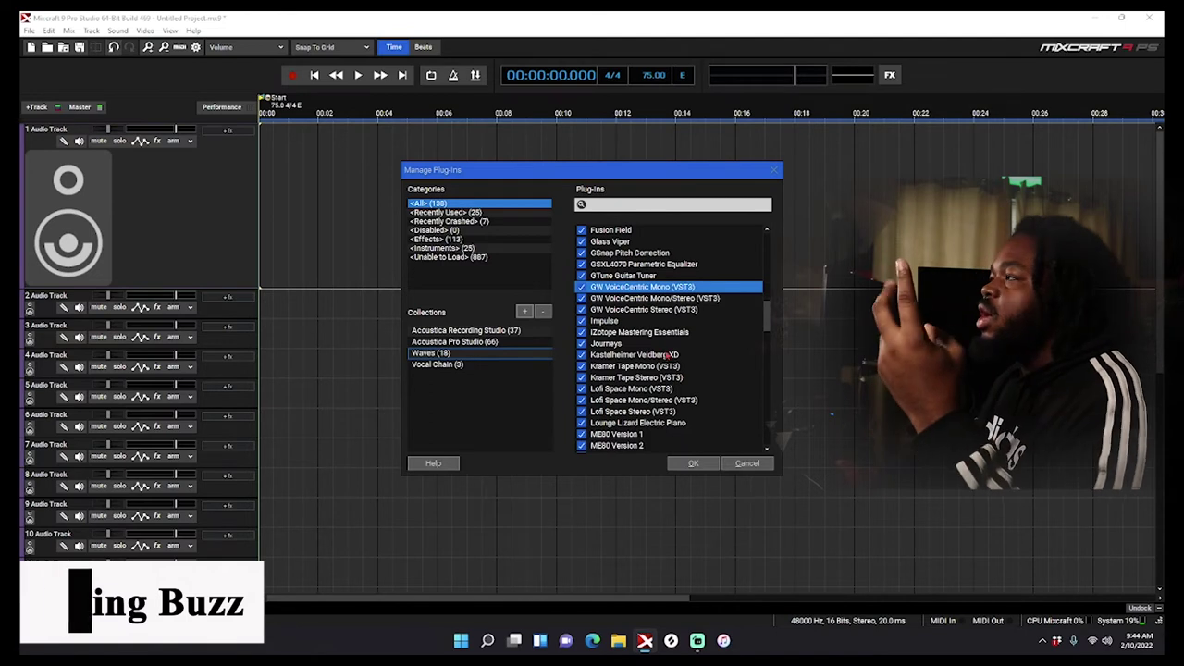
scroll(665, 375, "down", 2)
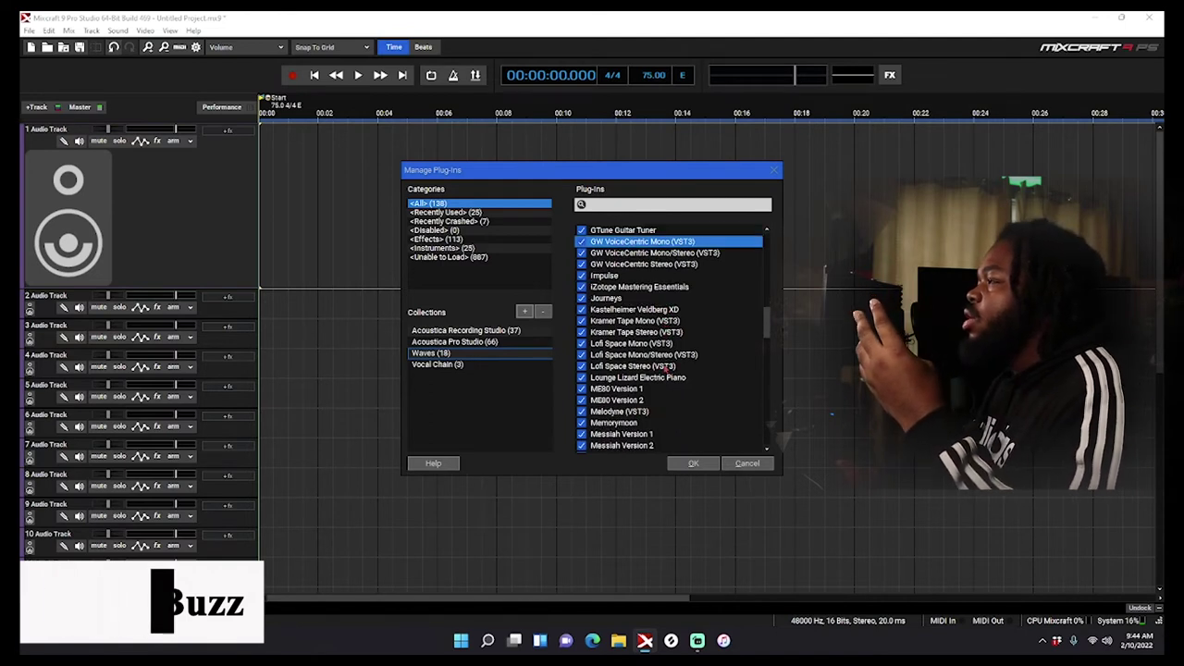
scroll(663, 370, "down", 2)
scroll(664, 370, "down", 4)
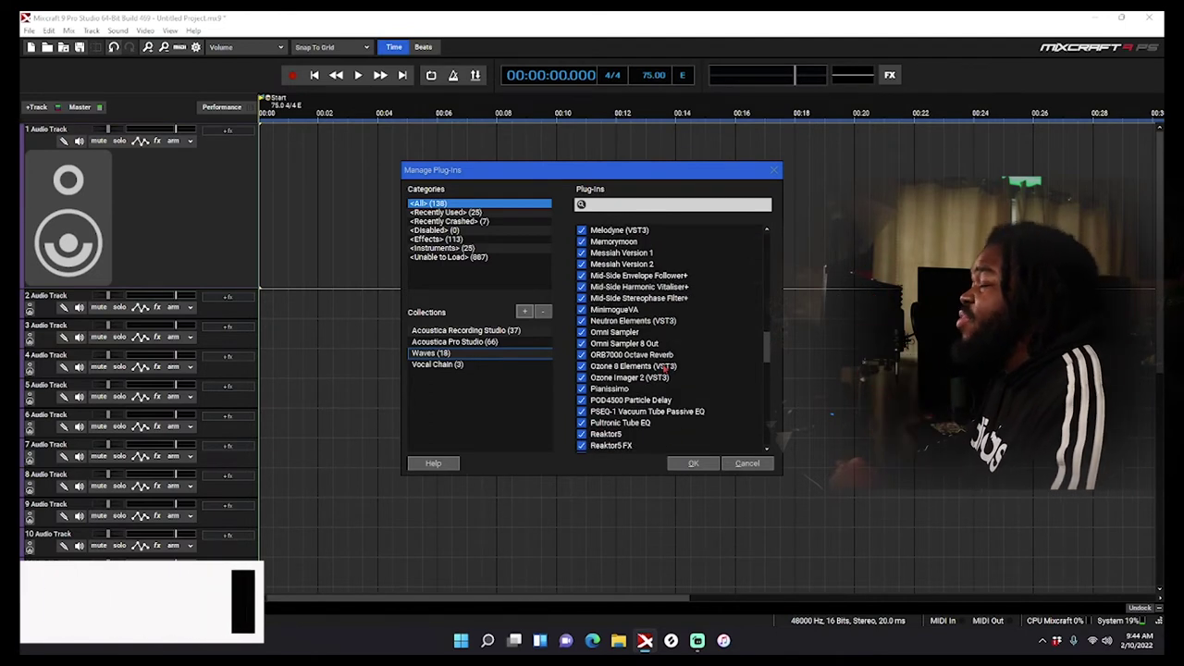
scroll(664, 370, "down", 2)
scroll(664, 371, "down", 6)
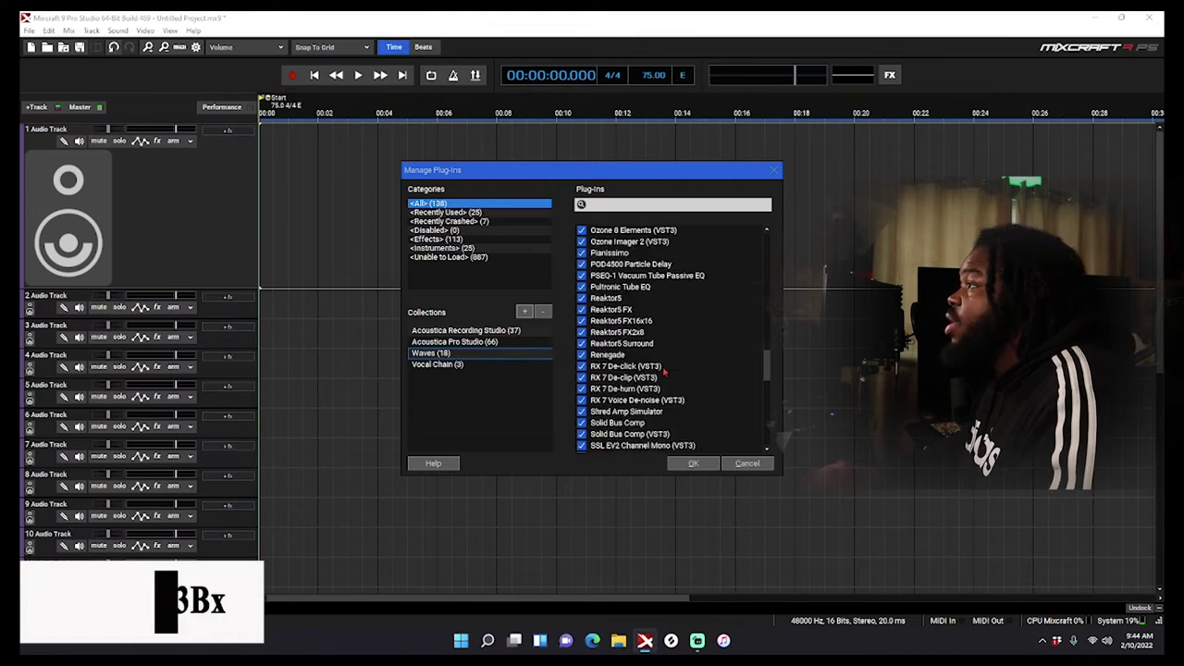
scroll(664, 372, "down", 6)
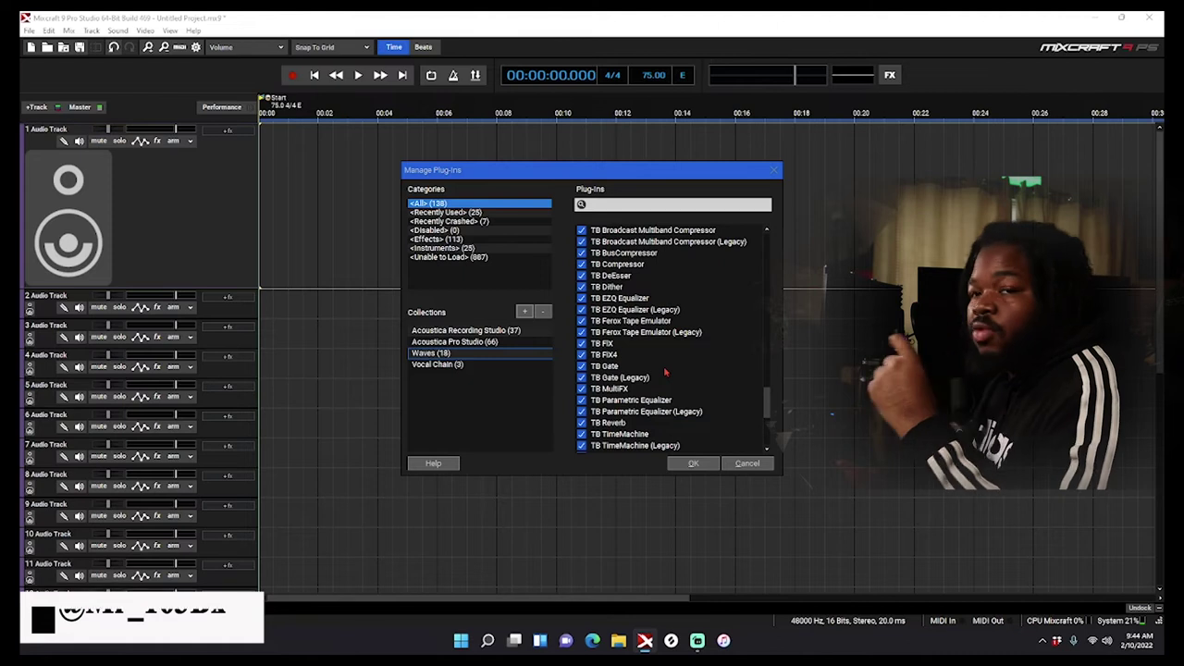
scroll(655, 373, "down", 4)
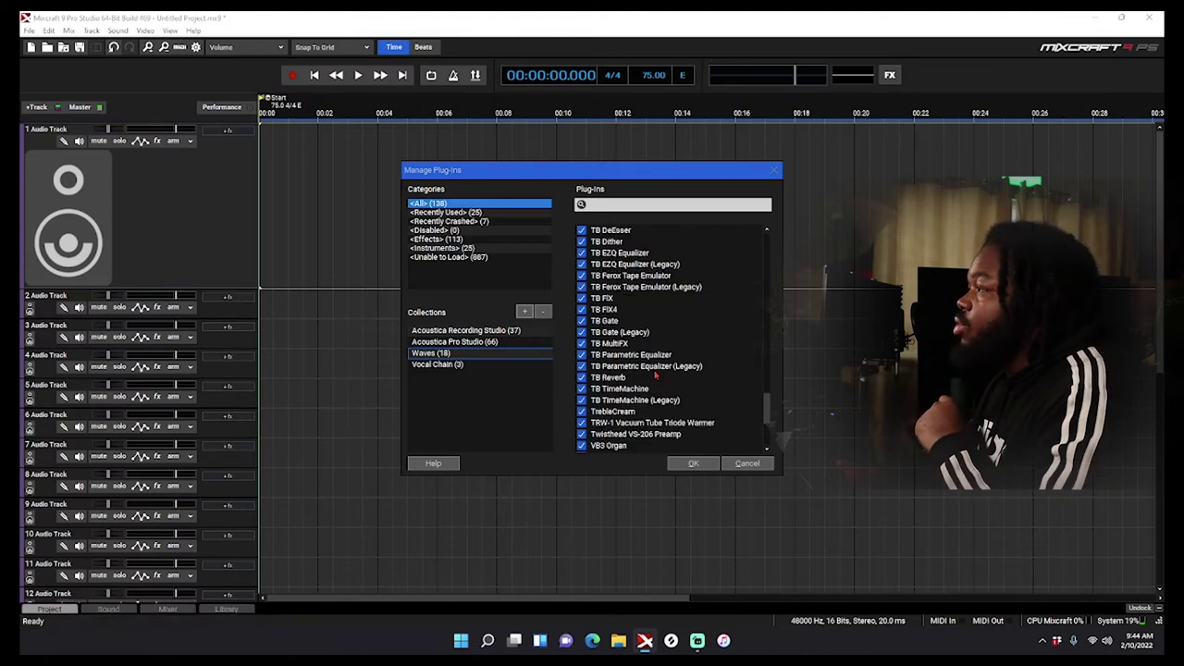
scroll(656, 375, "down", 2)
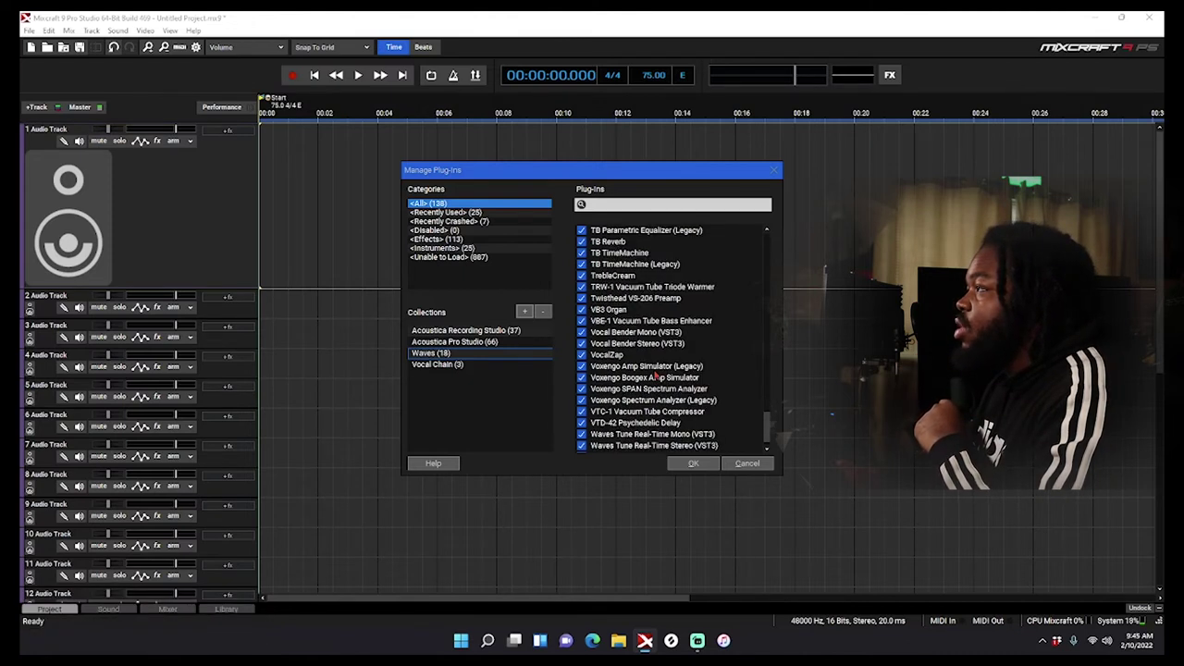
scroll(656, 375, "down", 1)
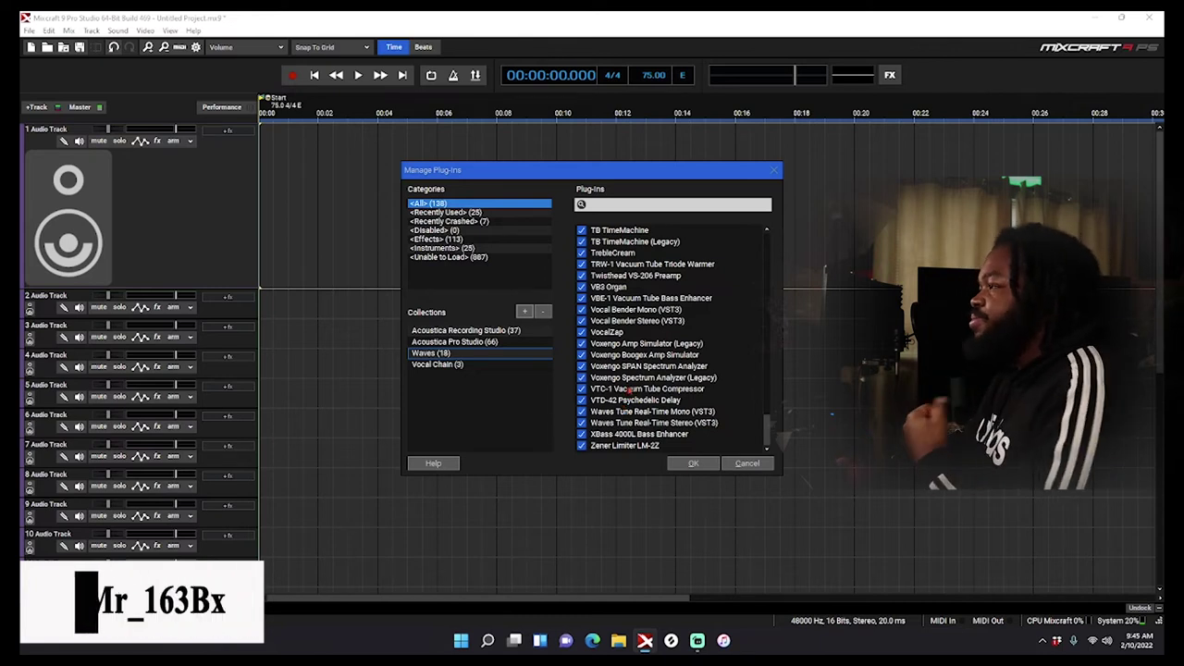
- Add CLA Epic Mono/Stereo (VST3) to the Vocal Chain collection
scroll(664, 372, "up", 20)
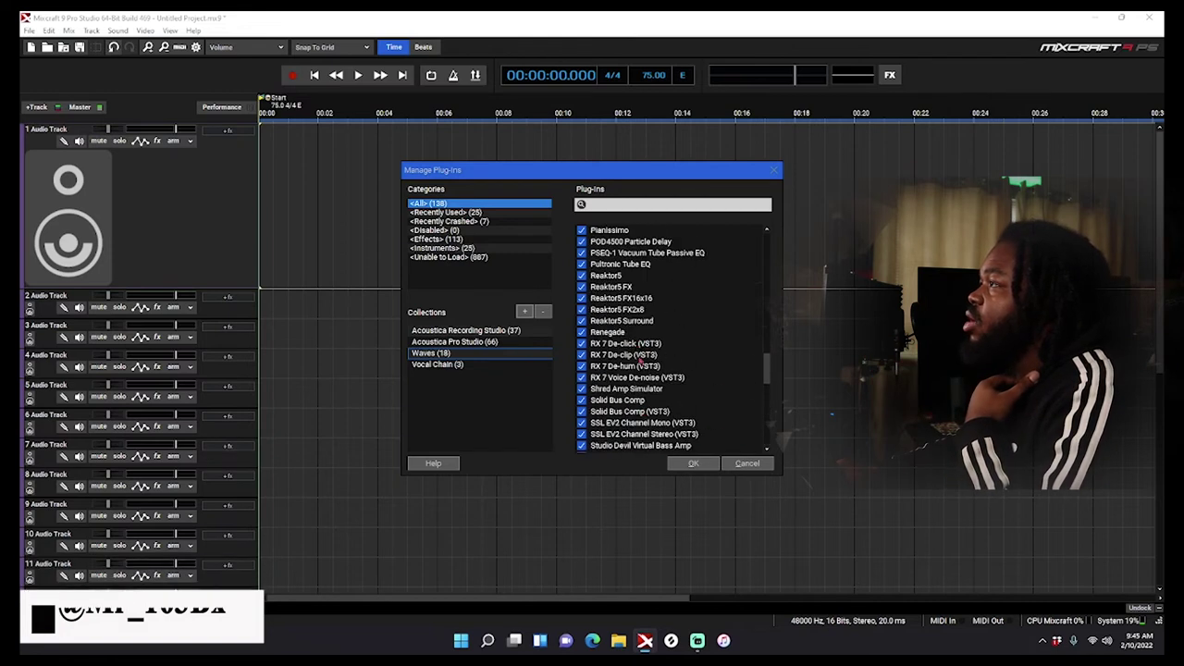
scroll(657, 331, "up", 15)
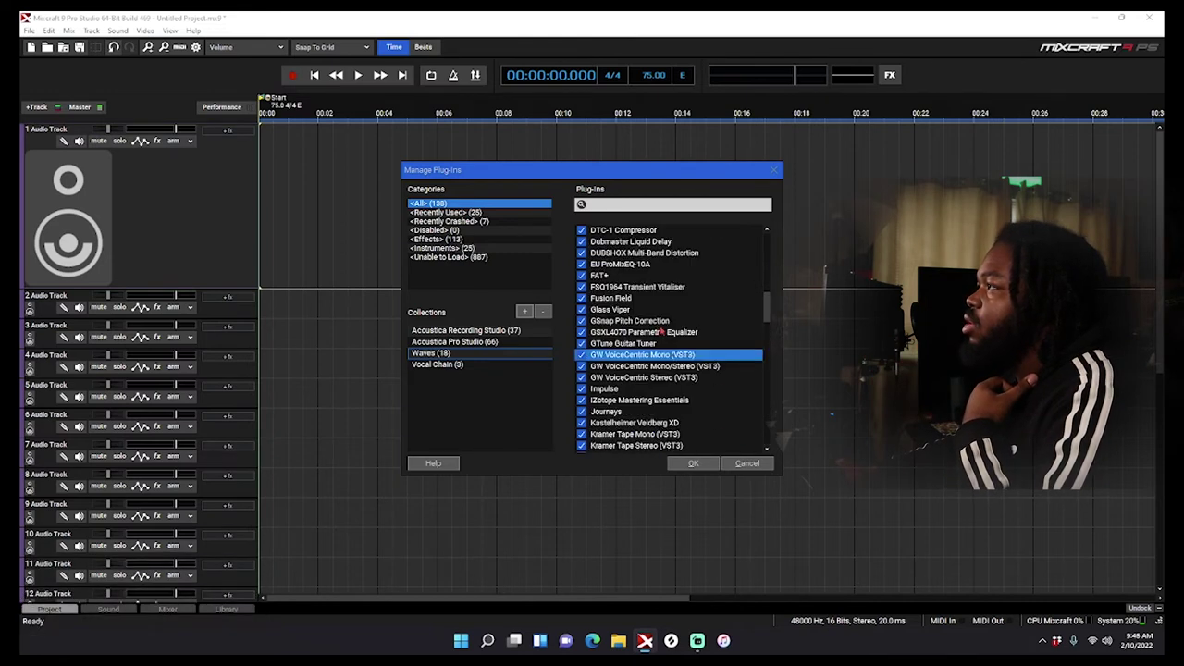
scroll(678, 299, "up", 2)
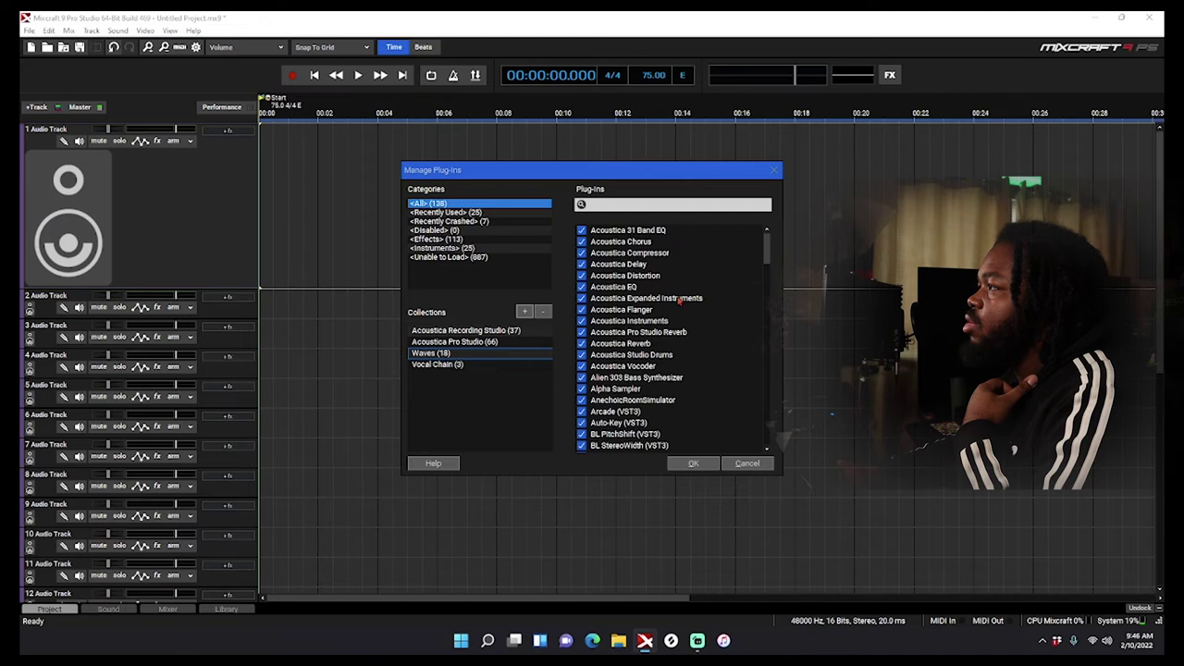
scroll(680, 315, "down", 5)
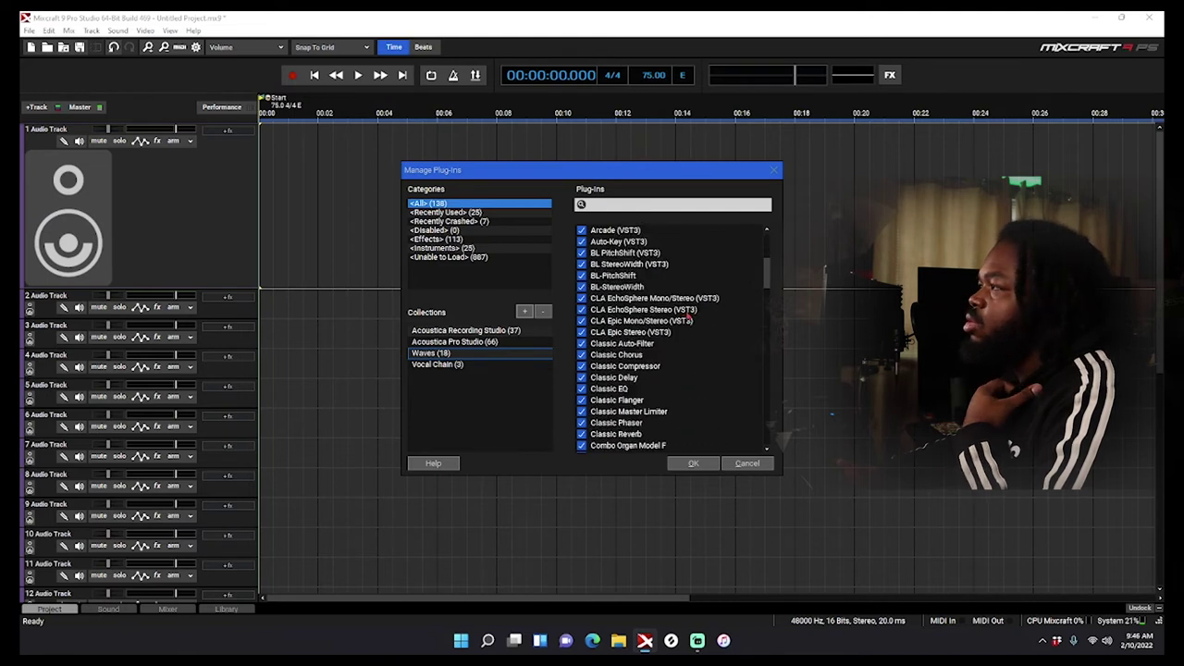
scroll(692, 323, "down", 1)
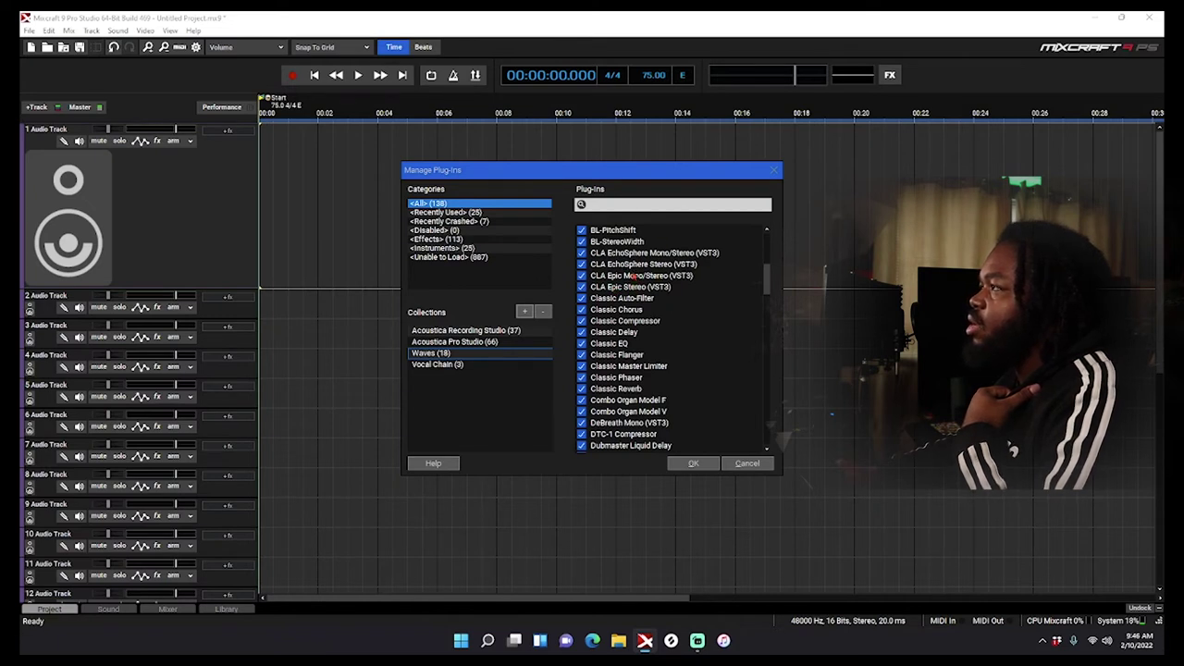
left_click_drag(628, 275, 451, 370)
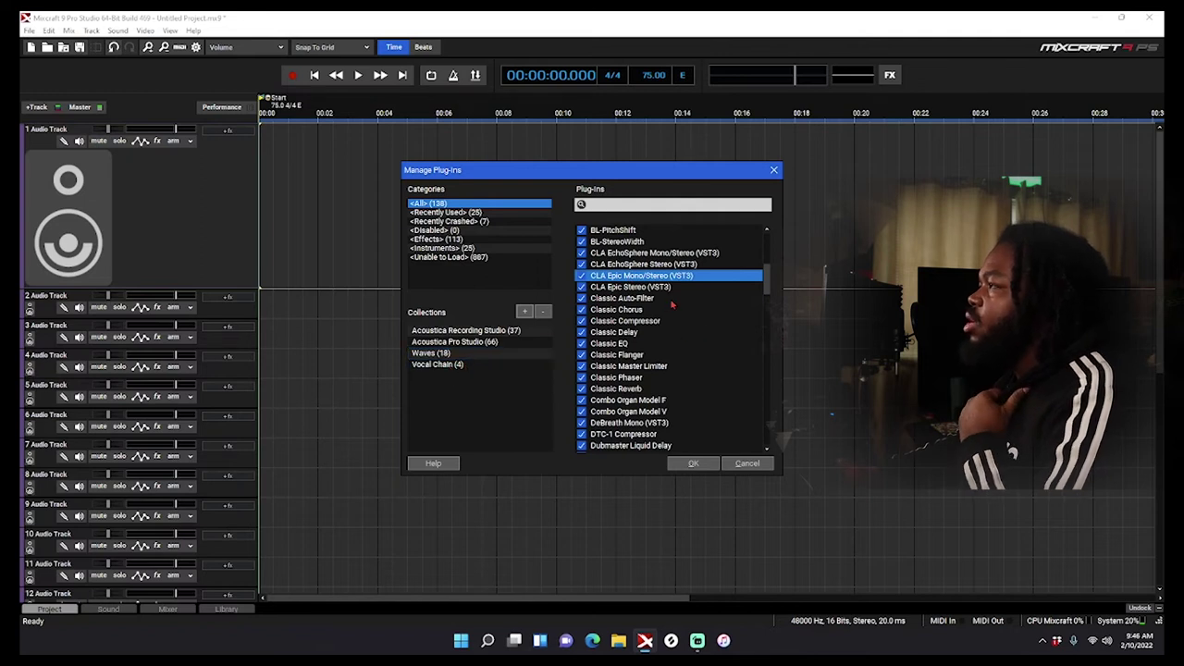
- Add iZotope Mastering Essentials to Vocal Chain, bringing it to five plug-ins
scroll(672, 306, "down", 15)
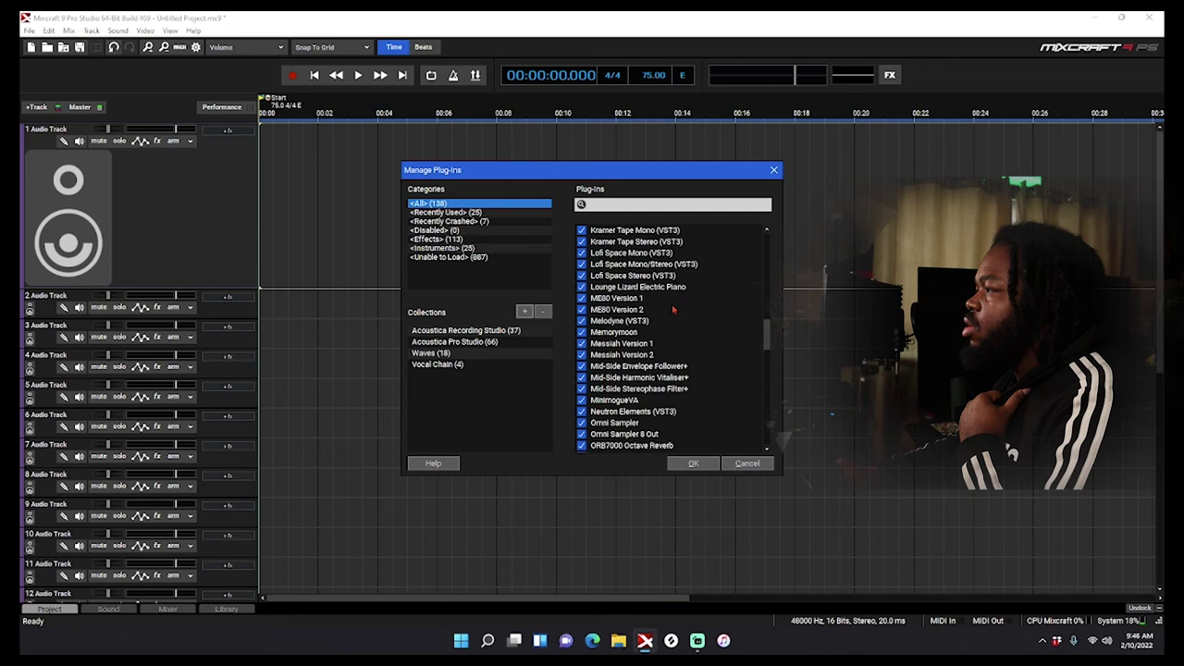
scroll(672, 311, "down", 7)
scroll(680, 315, "up", 6)
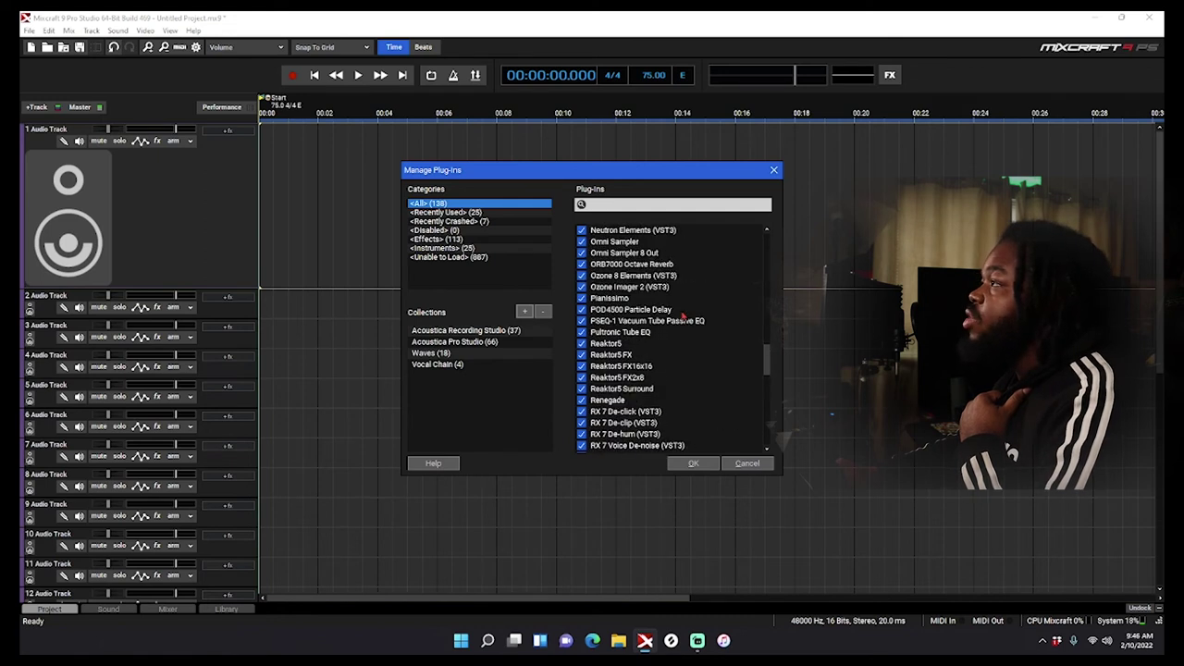
scroll(684, 318, "up", 5)
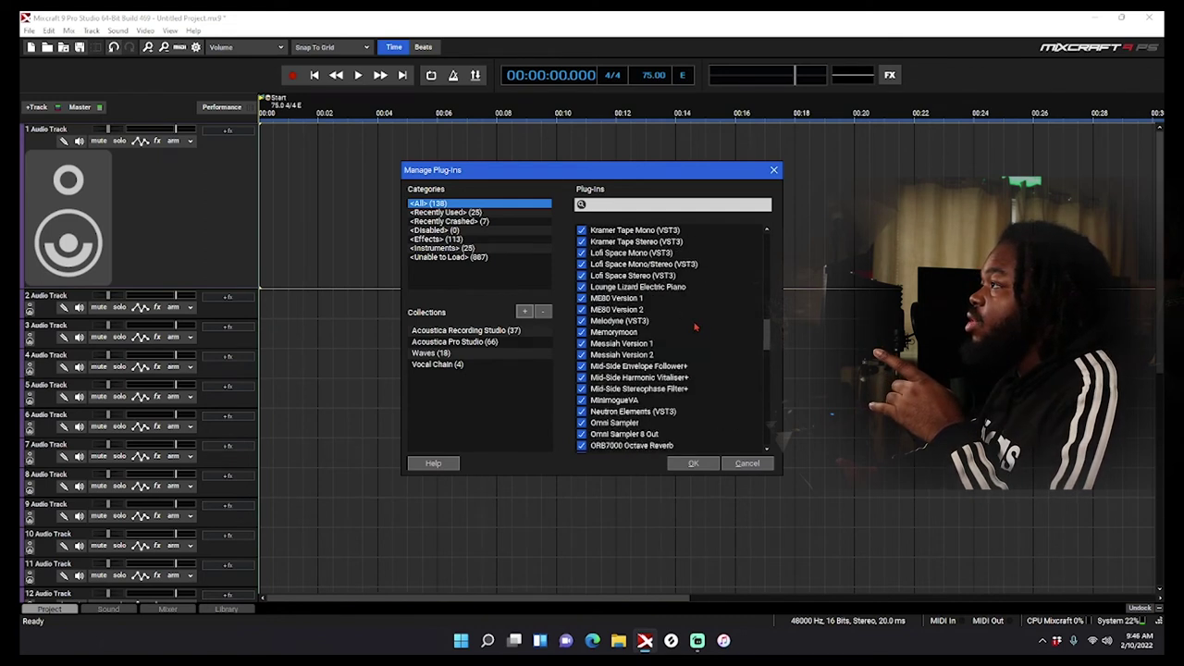
left_click_drag(619, 242, 481, 368)
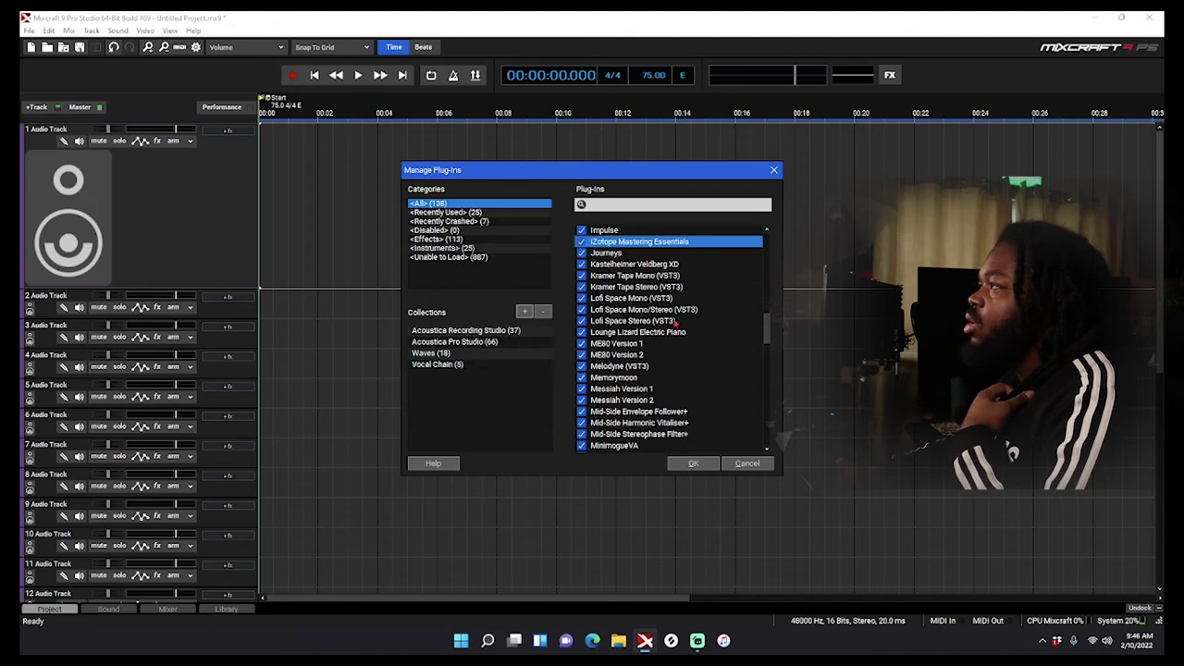
scroll(660, 332, "up", 8)
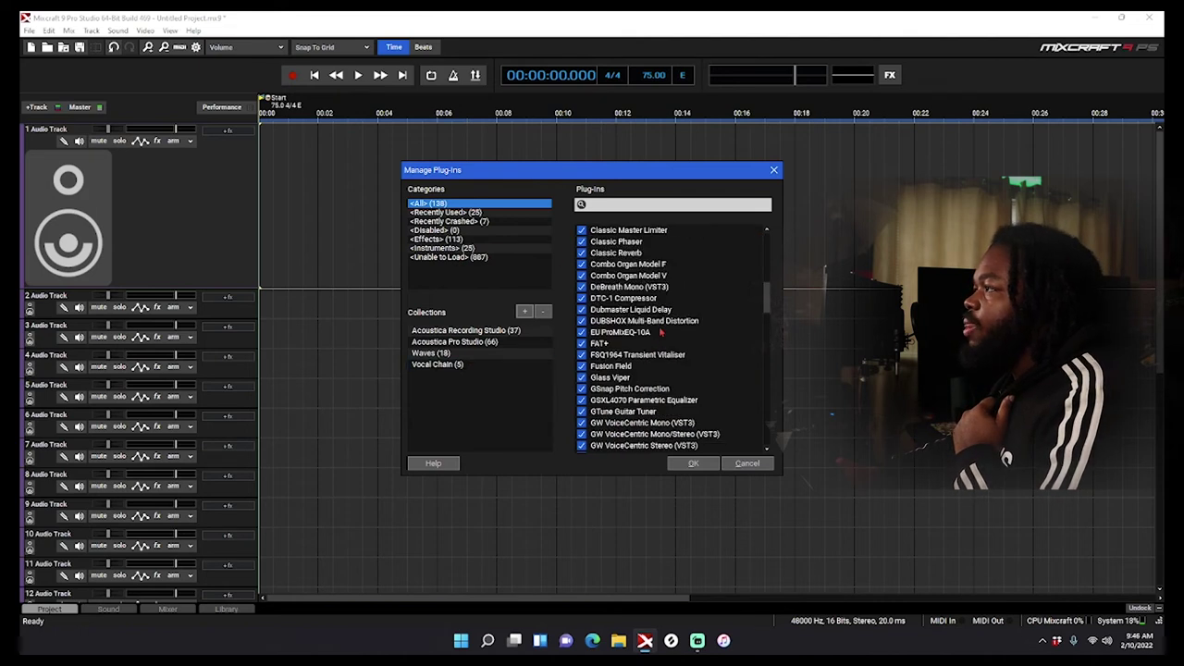
scroll(661, 332, "down", 4)
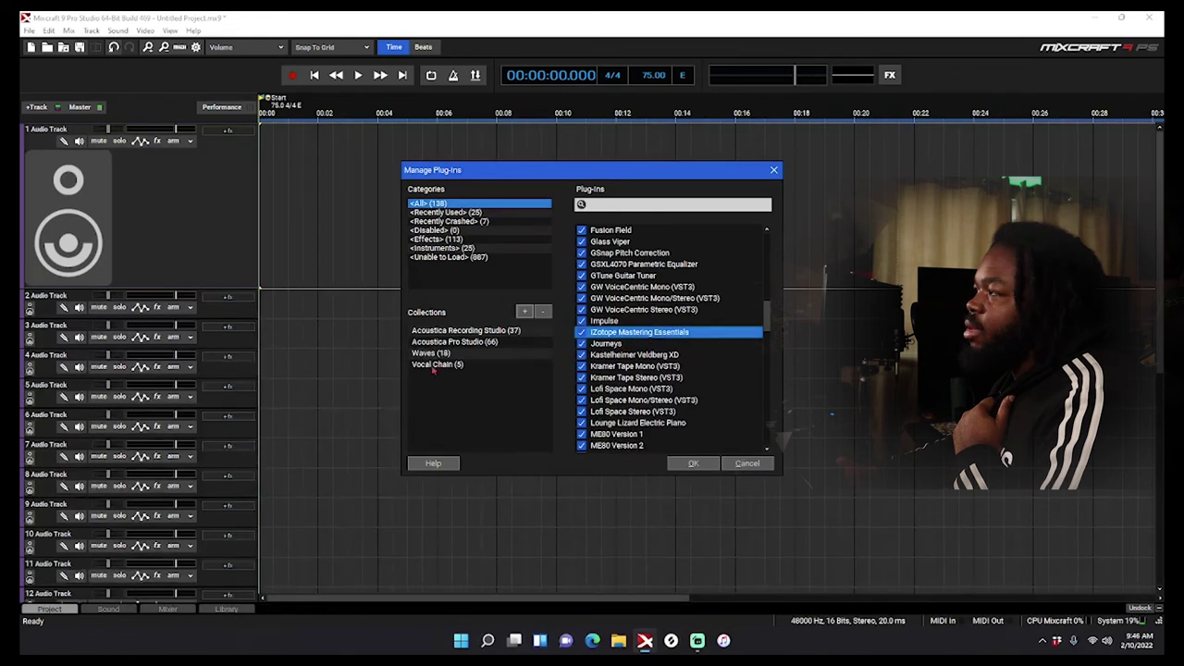
scroll(692, 361, "down", 4)
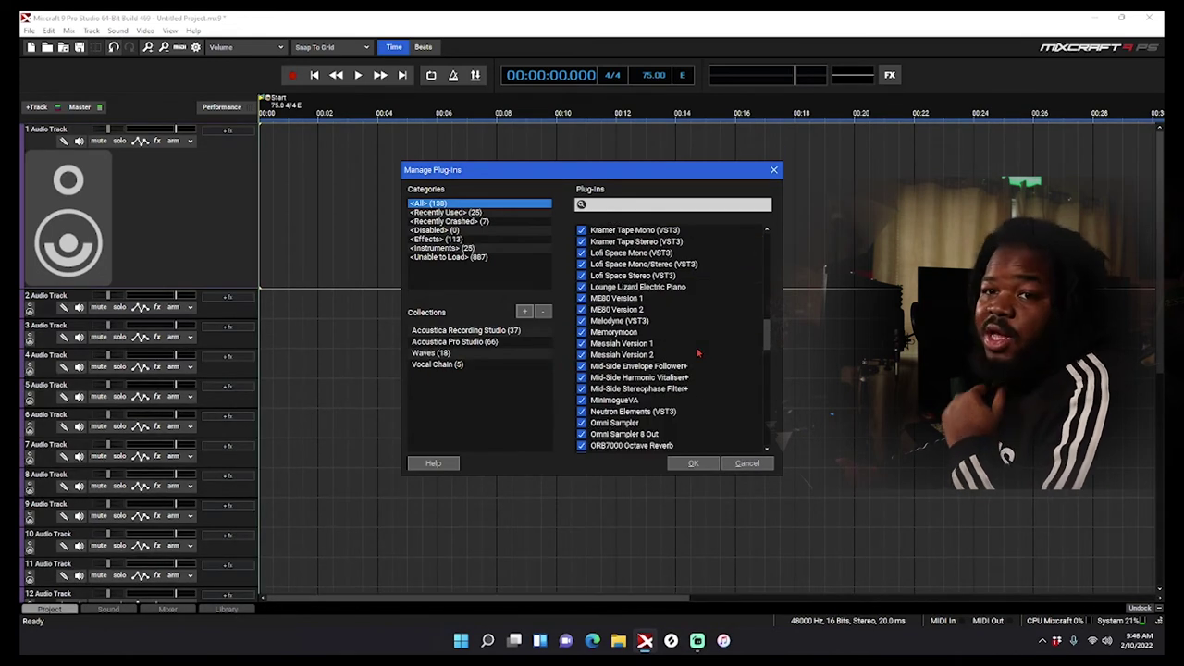
scroll(677, 326, "down", 3)
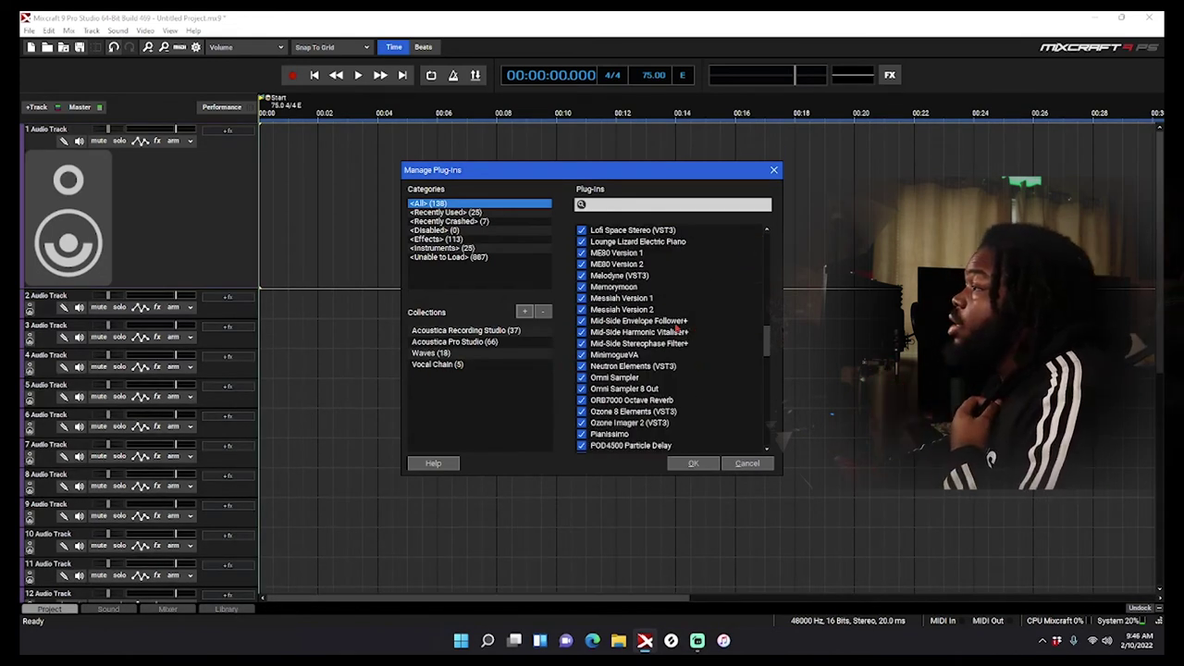